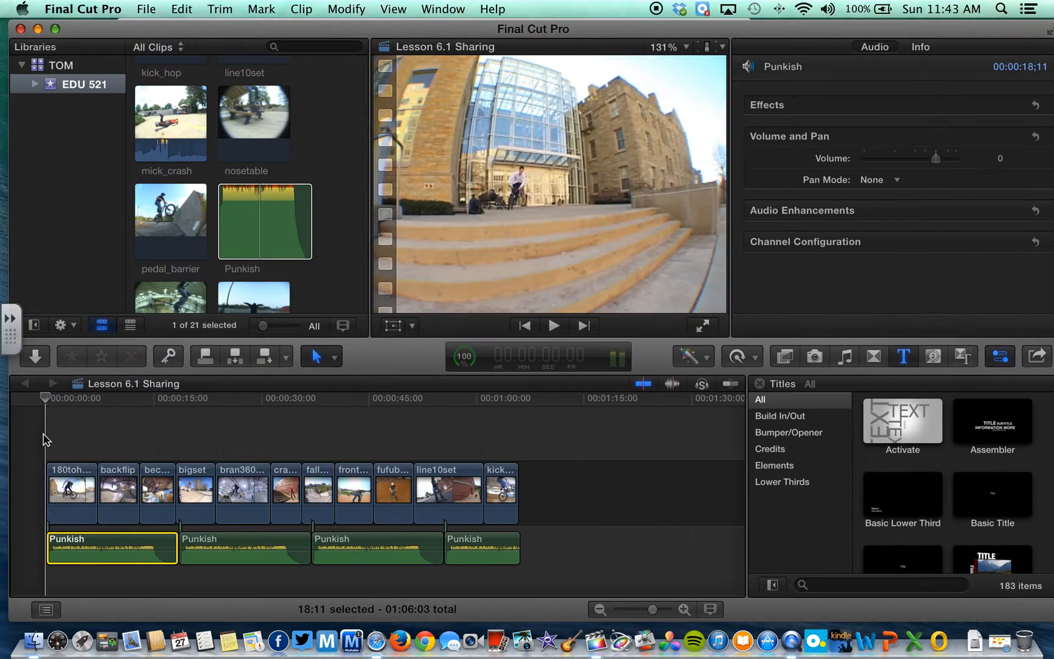
Examine the sharing options and the destinations that can be added for exporting the project, including the Destinations preferences.
{"action": "left_click", "coordinate": [140, 9]}
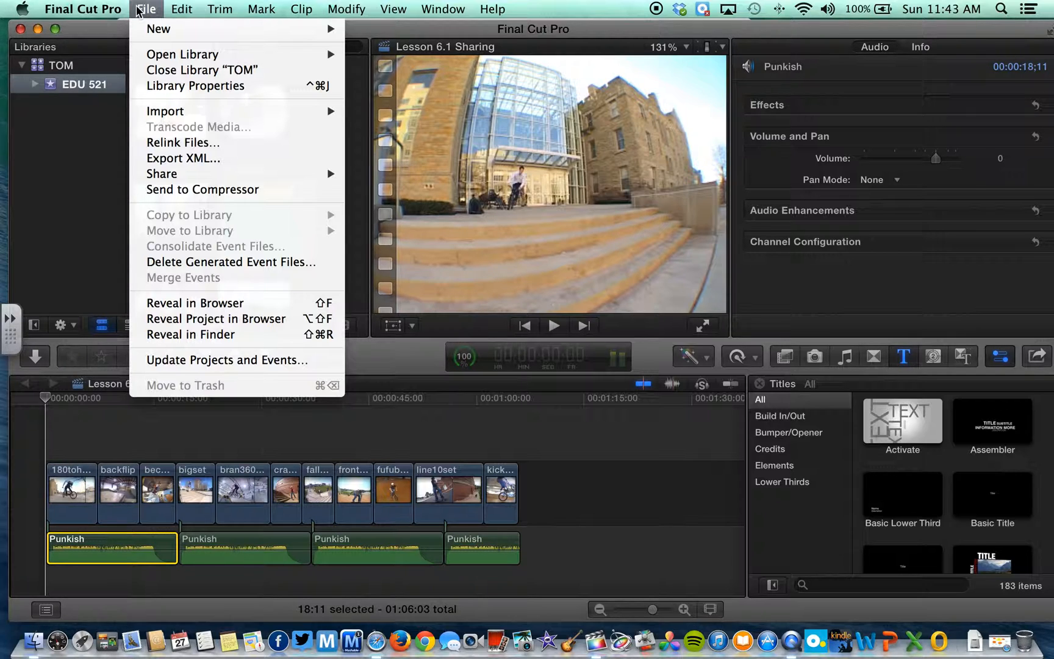
{"action": "left_click", "coordinate": [74, 117]}
{"action": "left_click", "coordinate": [147, 8]}
{"action": "mouse_move", "coordinate": [203, 175]}
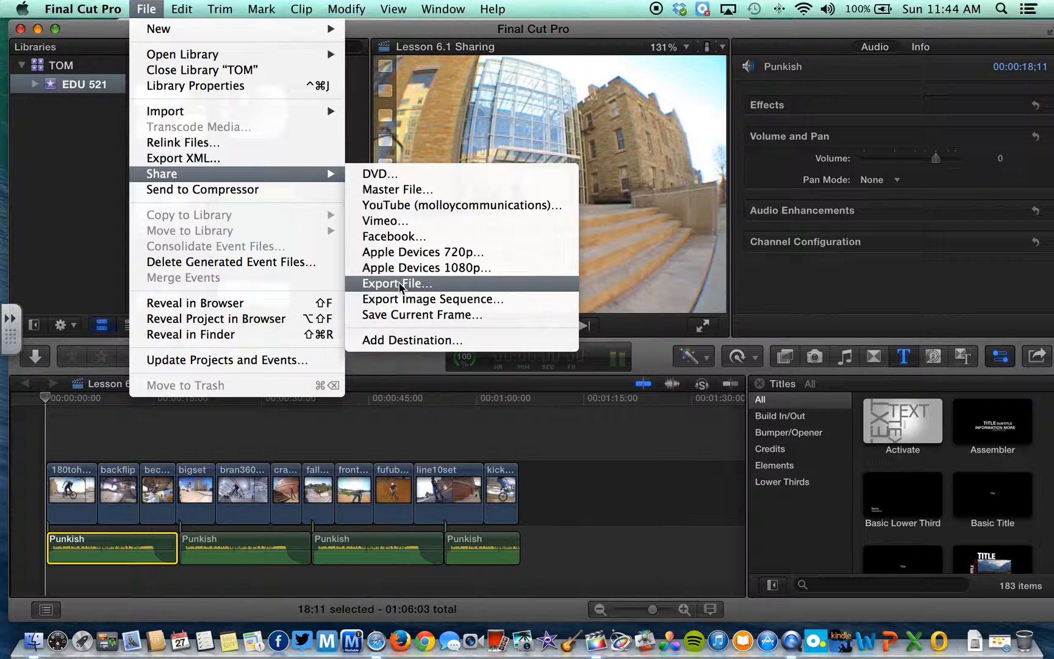
{"action": "left_click", "coordinate": [425, 341]}
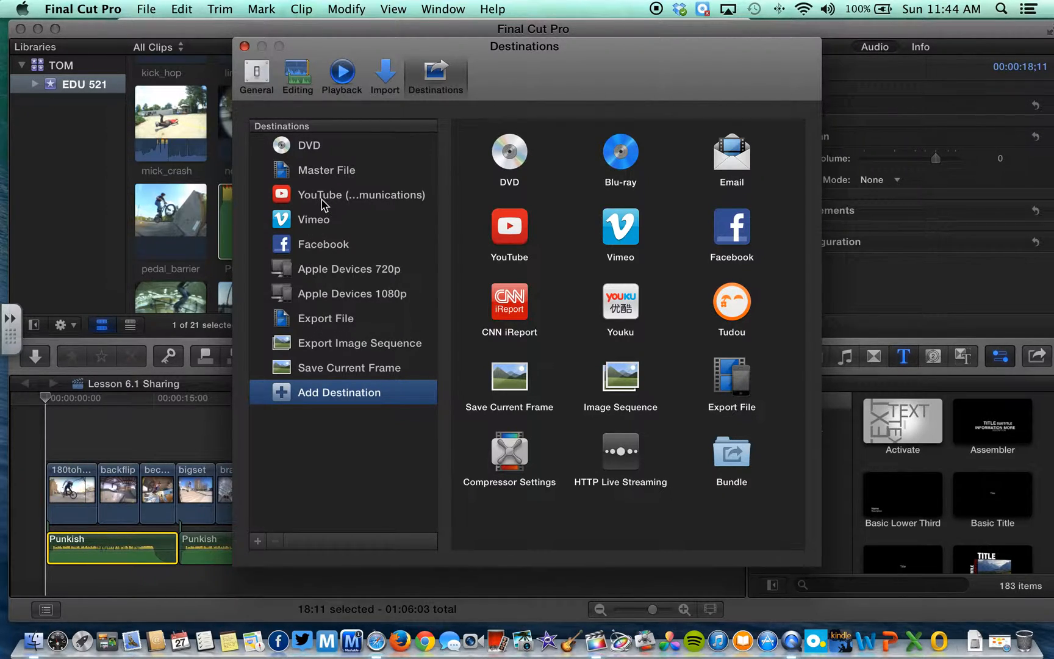
{"action": "left_click", "coordinate": [245, 47]}
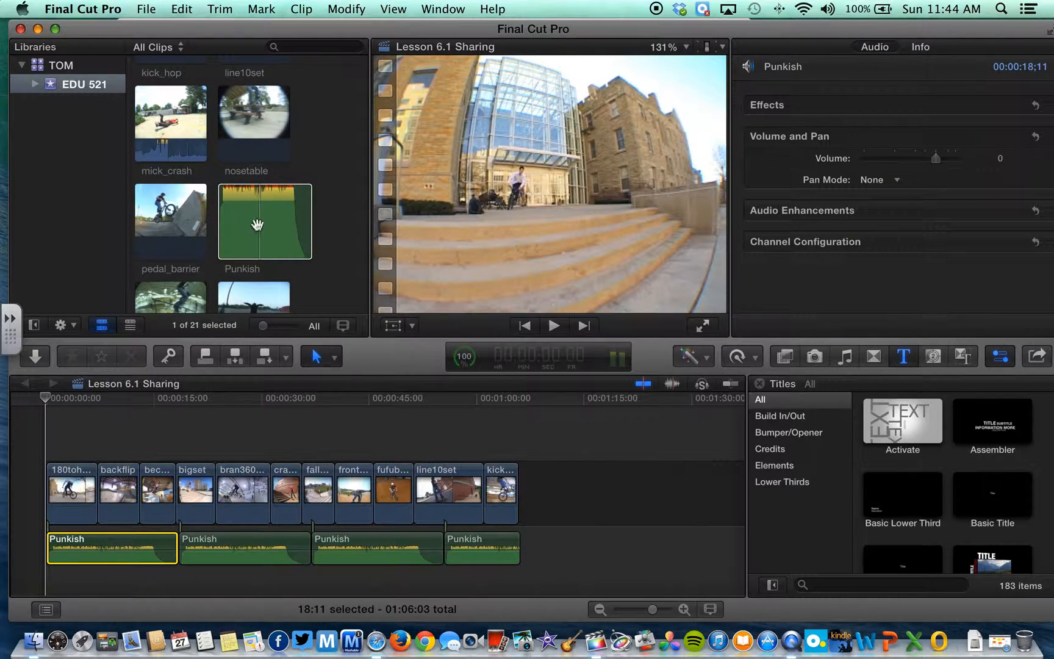
Set up a file export of the project with the format Video and Audio, the Source - Apple ProRes 422 codec, opening with QuickTime Player (default).
{"action": "left_click", "coordinate": [146, 9]}
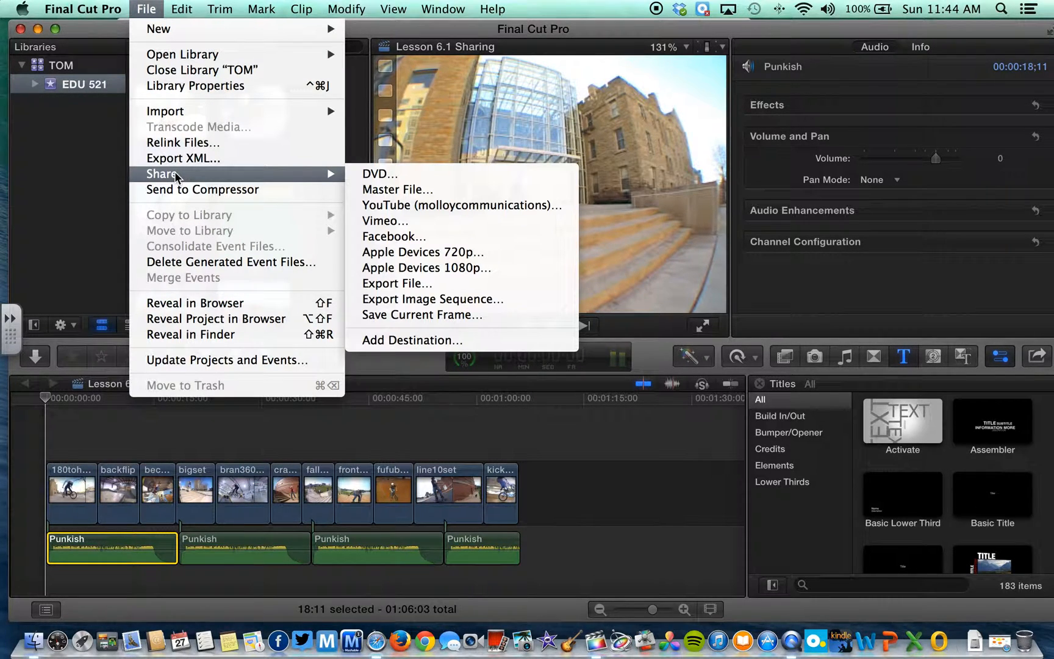
{"action": "left_click", "coordinate": [421, 287]}
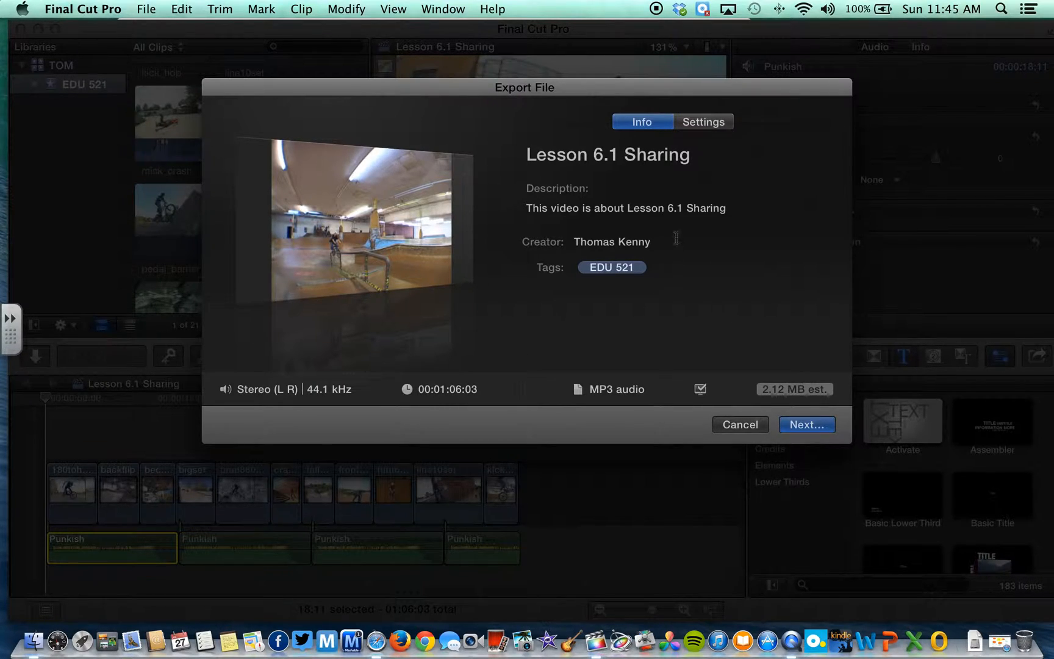
{"action": "left_click", "coordinate": [710, 124]}
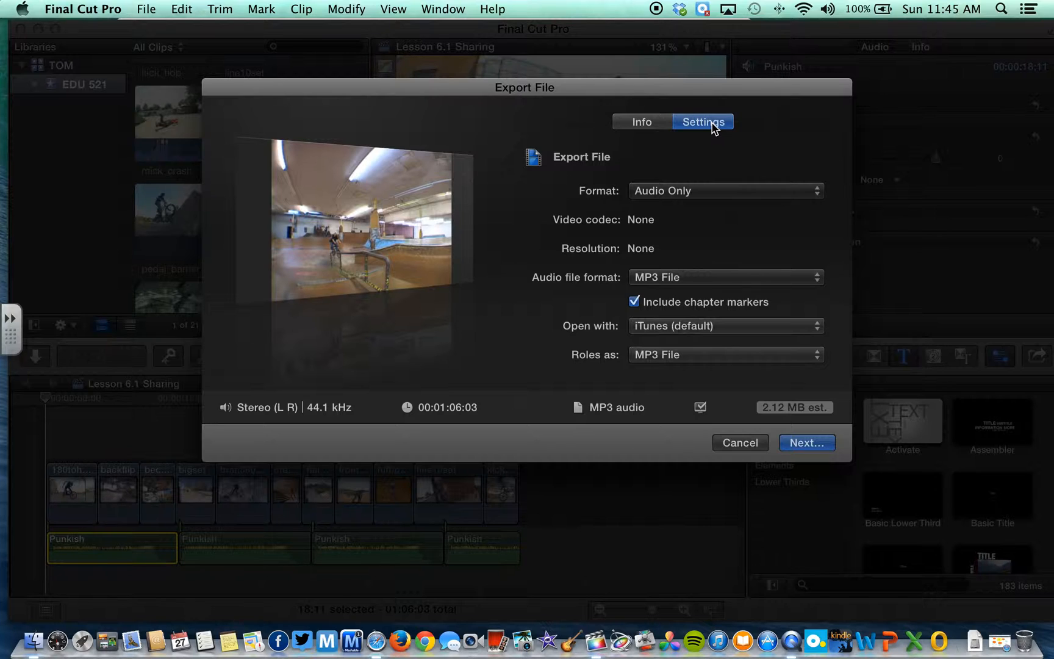
{"action": "left_click", "coordinate": [712, 193]}
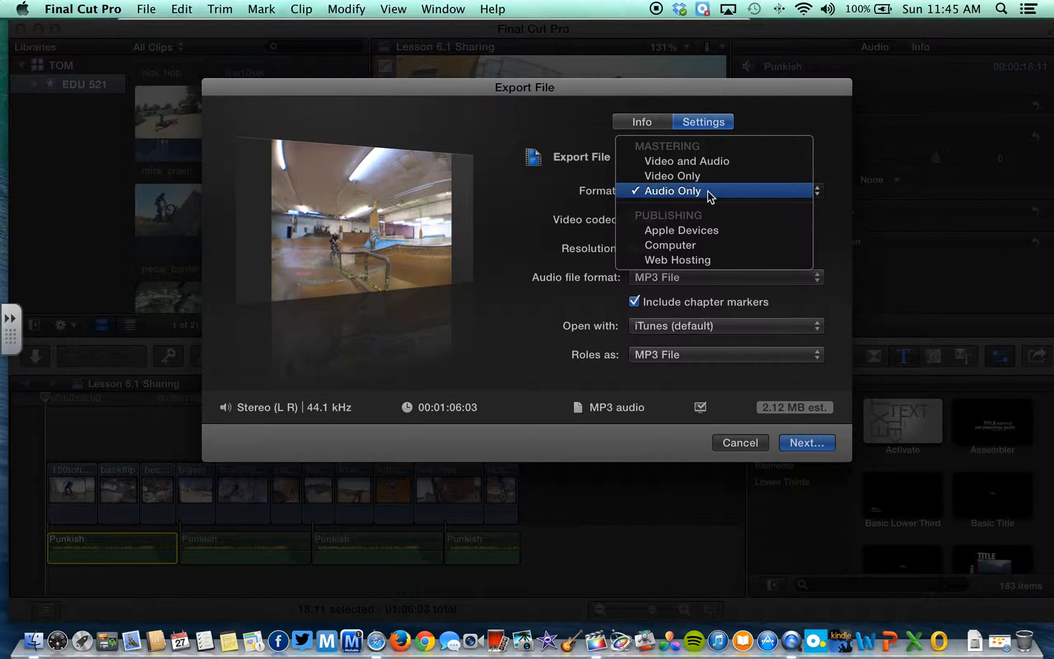
{"action": "left_click", "coordinate": [724, 161]}
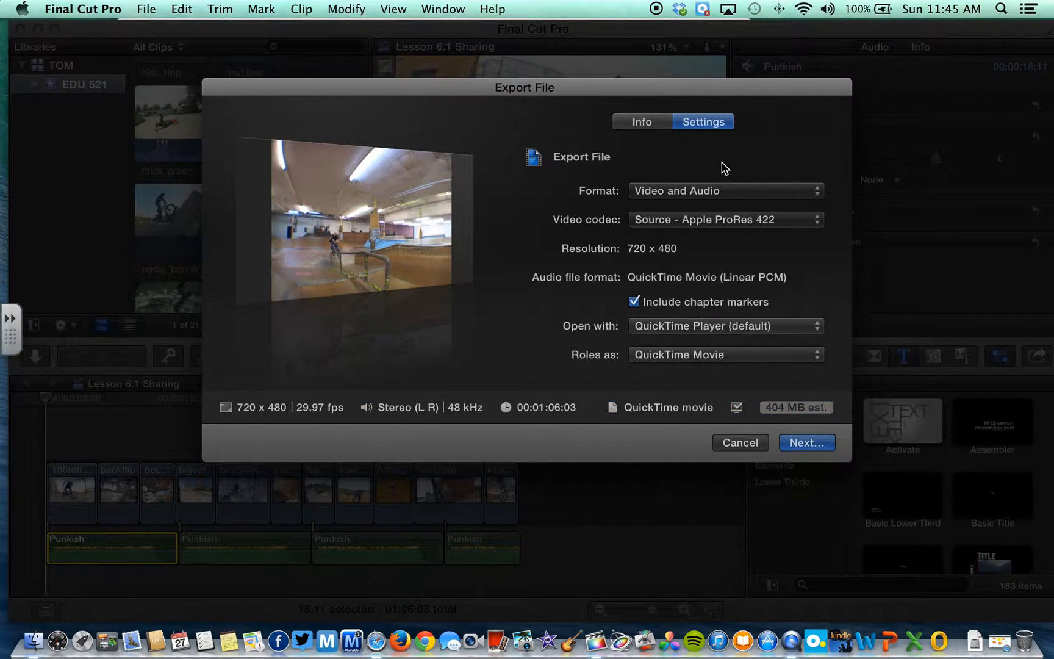
{"action": "left_click", "coordinate": [739, 229]}
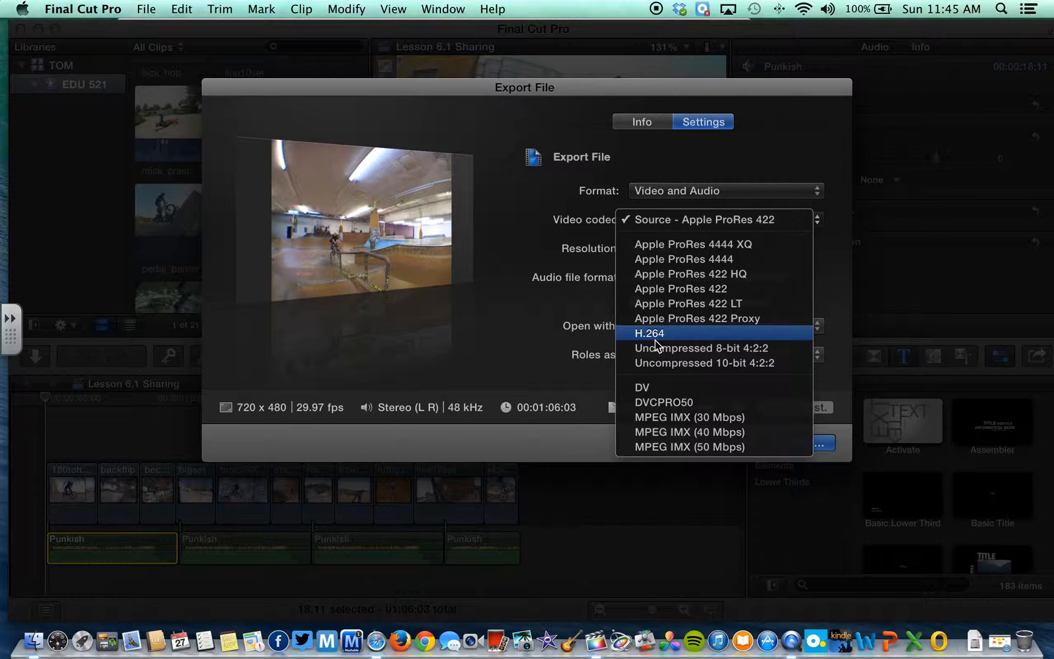
{"action": "left_click", "coordinate": [787, 155]}
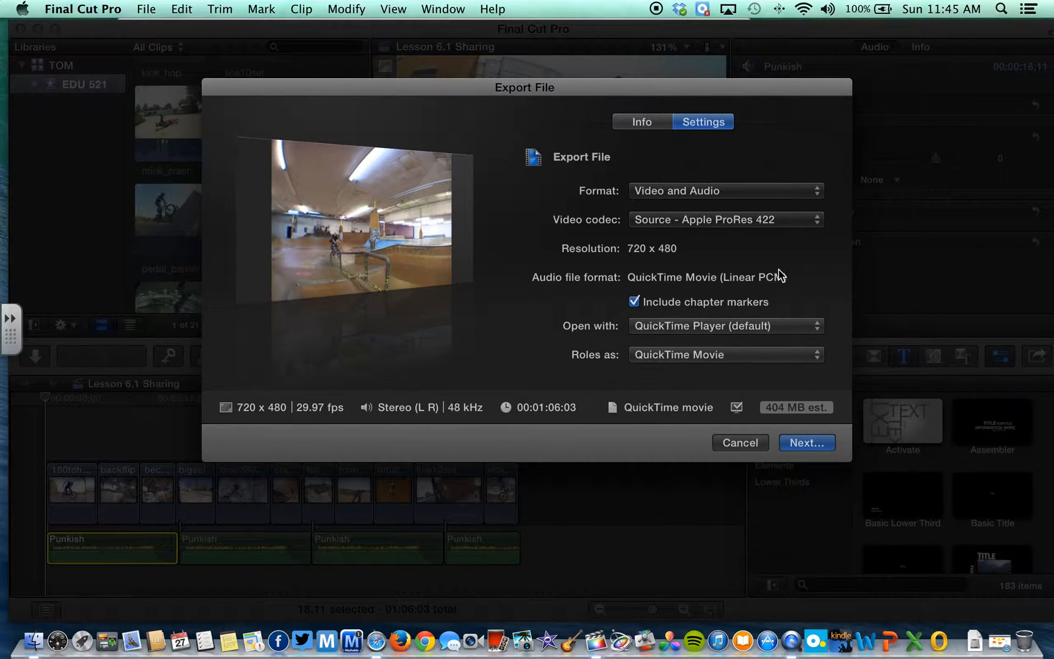
{"action": "left_click", "coordinate": [815, 332]}
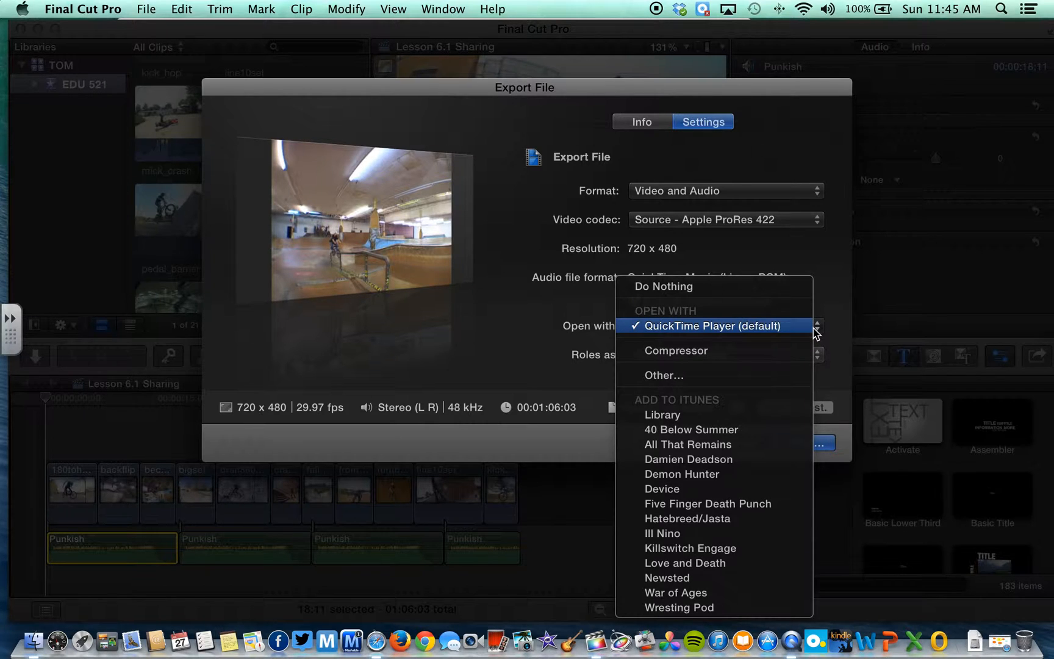
{"action": "left_click", "coordinate": [815, 326]}
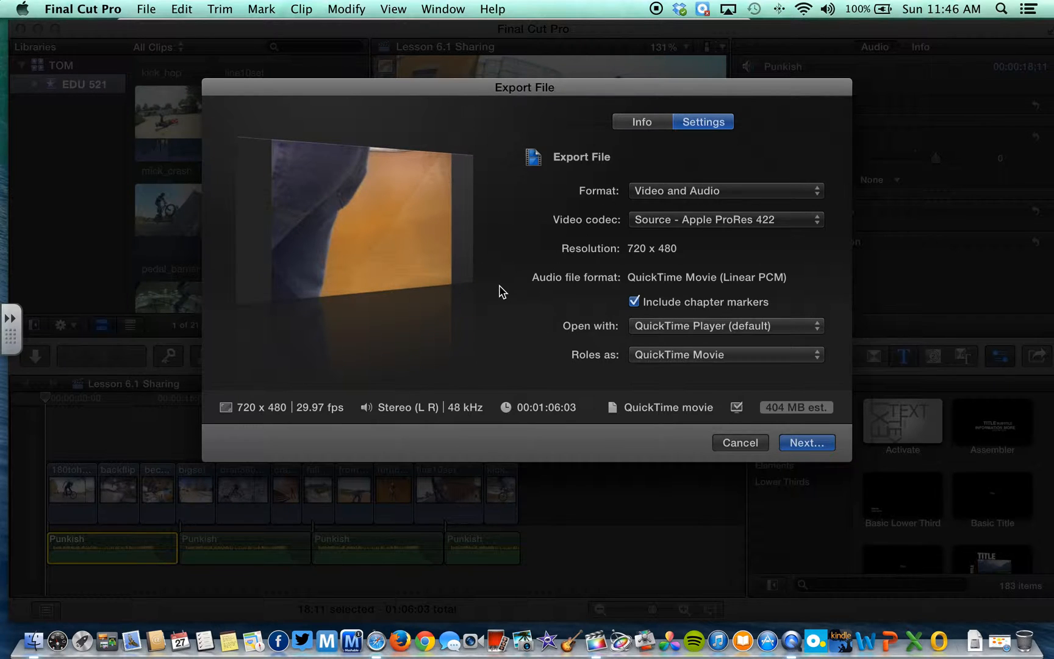
Proceed with the export and save the movie as "Skateboarding – X Games (Export)".
{"action": "left_click", "coordinate": [814, 448]}
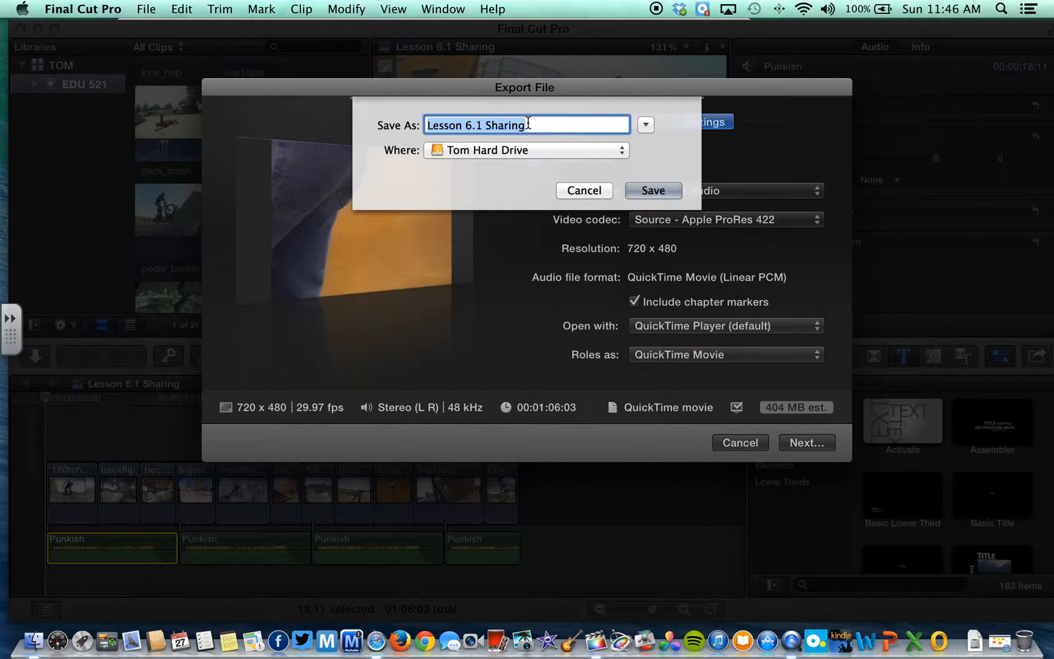
{"action": "type", "text": "Export "}
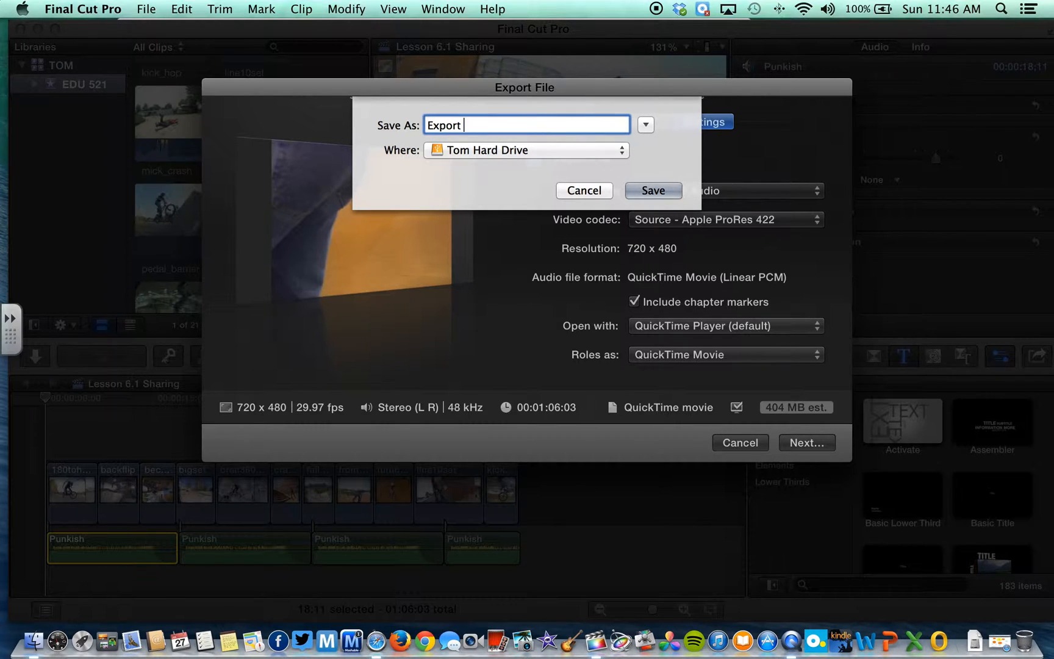
{"action": "type", "text": "Project"}
{"action": "key", "text": "BackSpace"}
{"action": "key", "text": "BackSpace"}
{"action": "key", "text": "BackSpace"}
{"action": "key", "text": "BackSpace"}
{"action": "key", "text": "BackSpace"}
{"action": "key", "text": "BackSpace"}
{"action": "key", "text": "BackSpace"}
{"action": "key", "text": "BackSpace"}
{"action": "key", "text": "BackSpace"}
{"action": "key", "text": "BackSpace"}
{"action": "key", "text": "BackSpace"}
{"action": "type", "text": "Skat"}
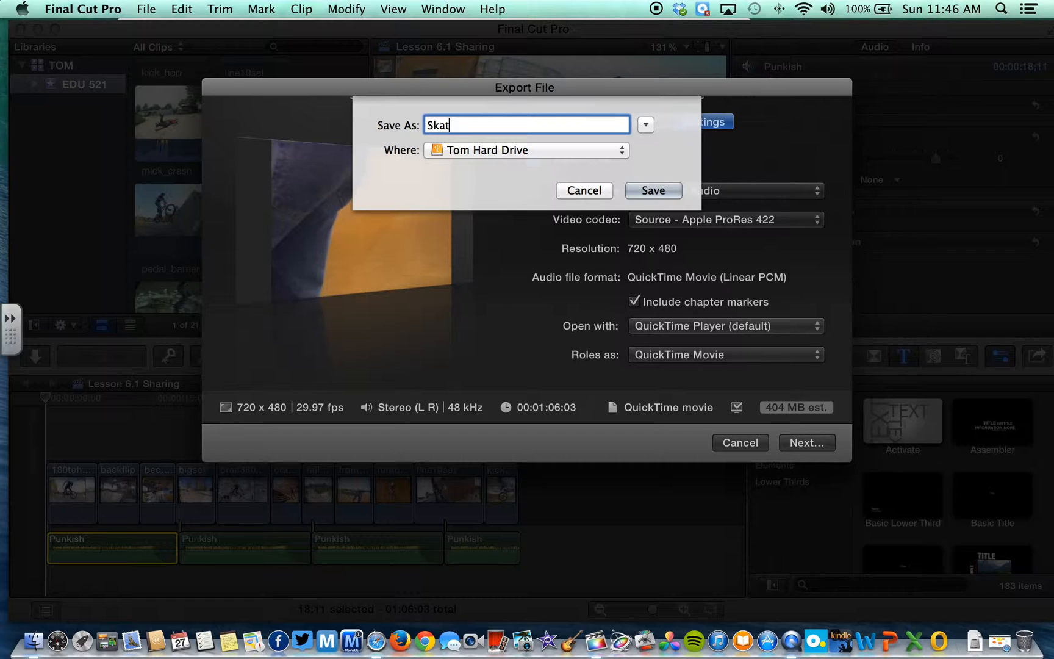
{"action": "type", "text": "eboarding – Xgame"}
{"action": "key", "text": "BackSpace"}
{"action": "key", "text": "BackSpace"}
{"action": "key", "text": "BackSpace"}
{"action": "key", "text": "BackSpace"}
{"action": "type", "text": "Games (Ex"}
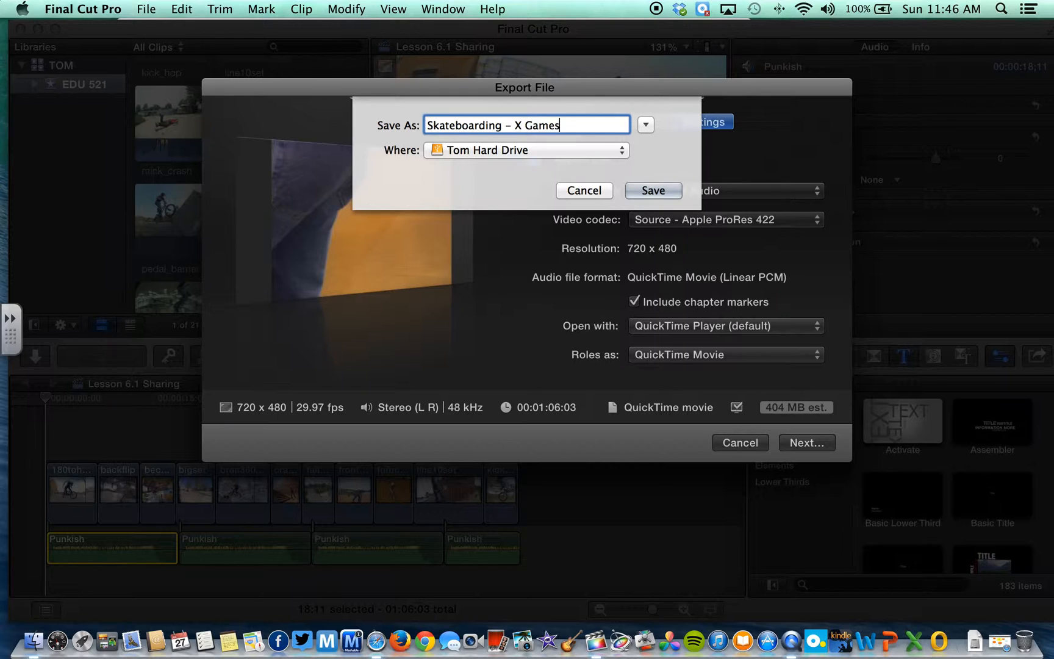
{"action": "type", "text": "port)"}
{"action": "left_click", "coordinate": [659, 188]}
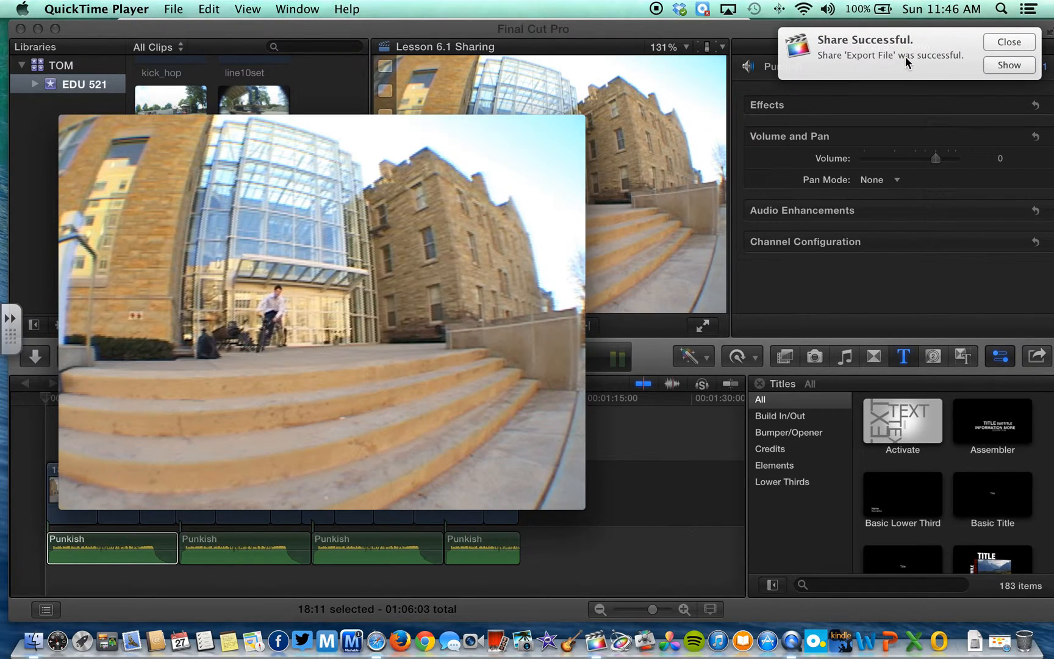
Dismiss the share notification and scrub forward through the exported movie in QuickTime Player.
{"action": "left_click", "coordinate": [1016, 46]}
{"action": "mouse_move", "coordinate": [407, 235]}
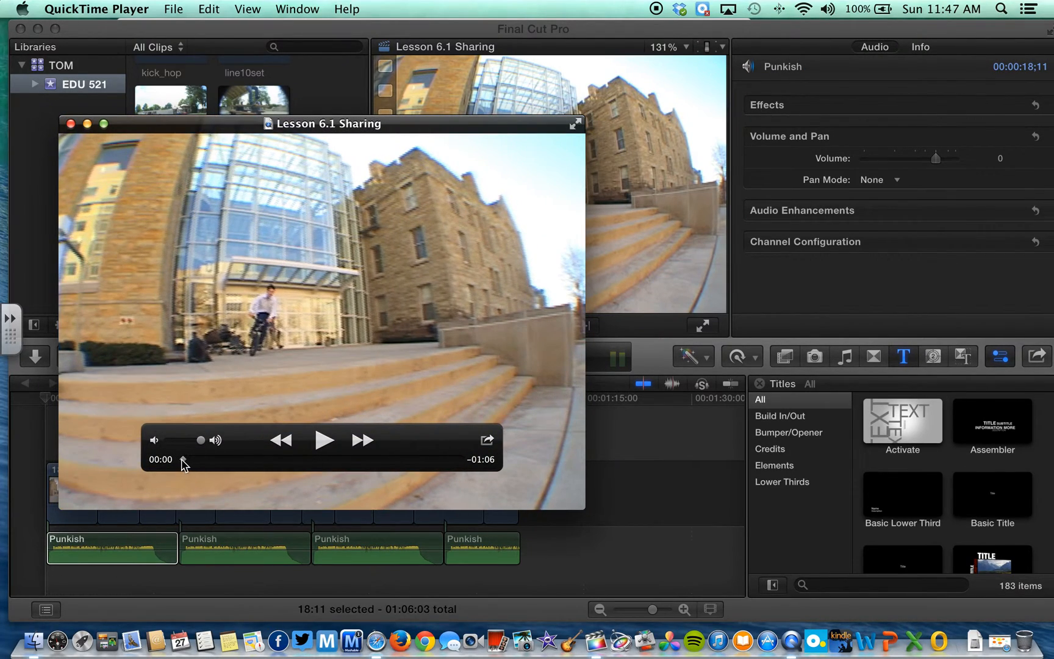
{"action": "left_click_drag", "start_coordinate": [183, 461], "coordinate": [435, 462]}
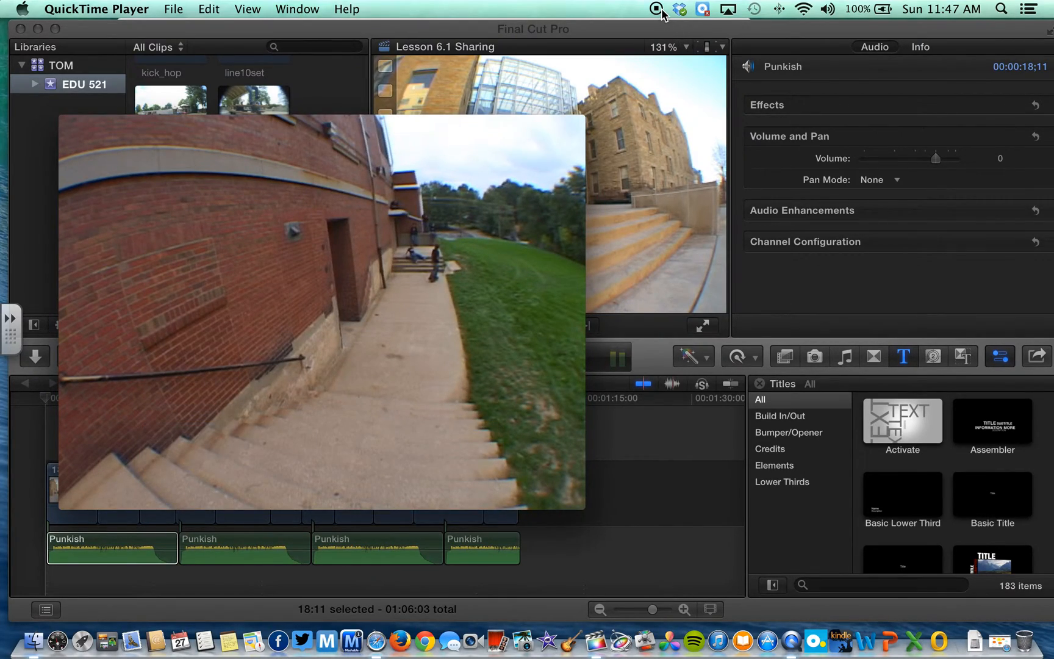